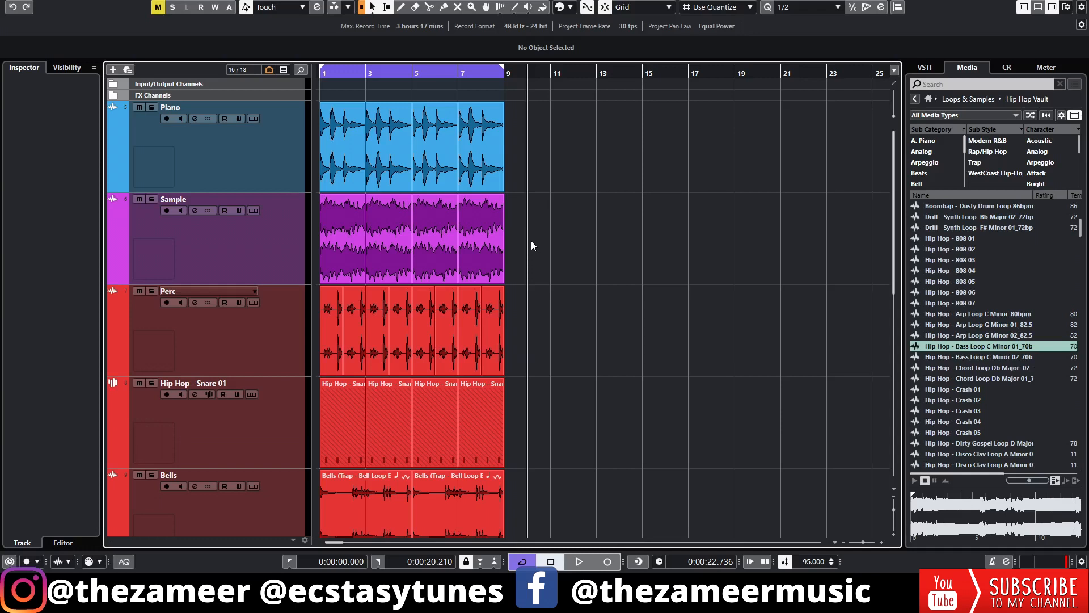
Play back the full eight-bar beat with the tracks reduced in height so all of them fit in view
key("space")
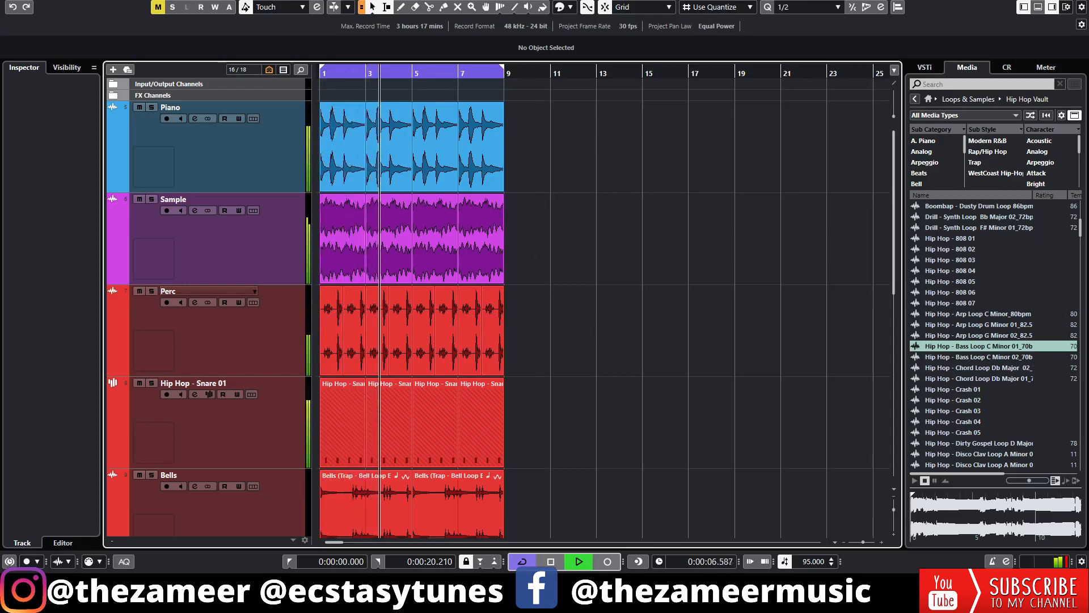
left_click_drag(894, 511, 891, 505)
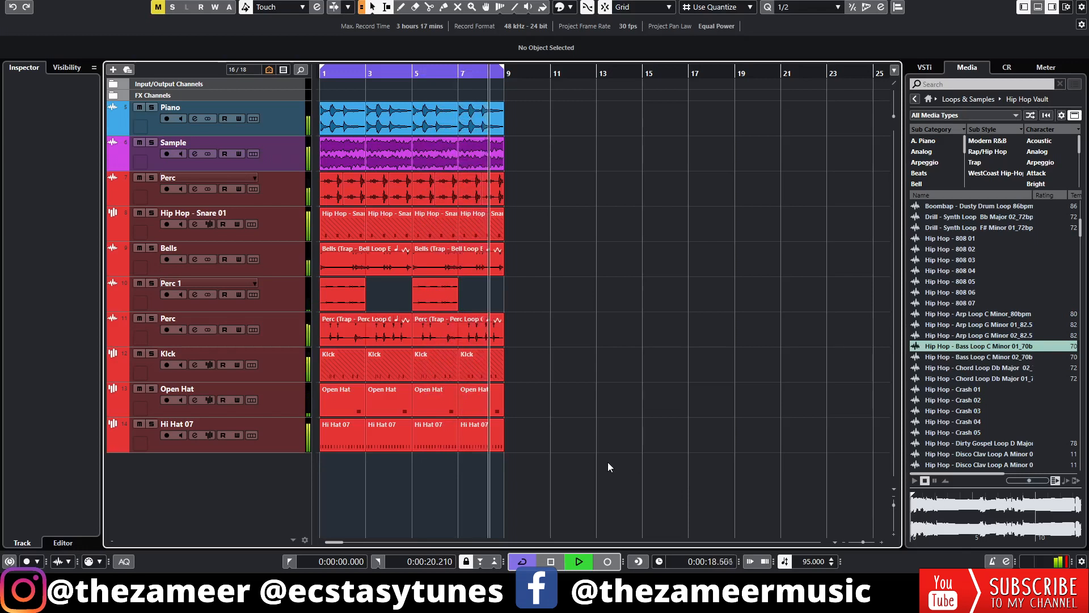
key("space")
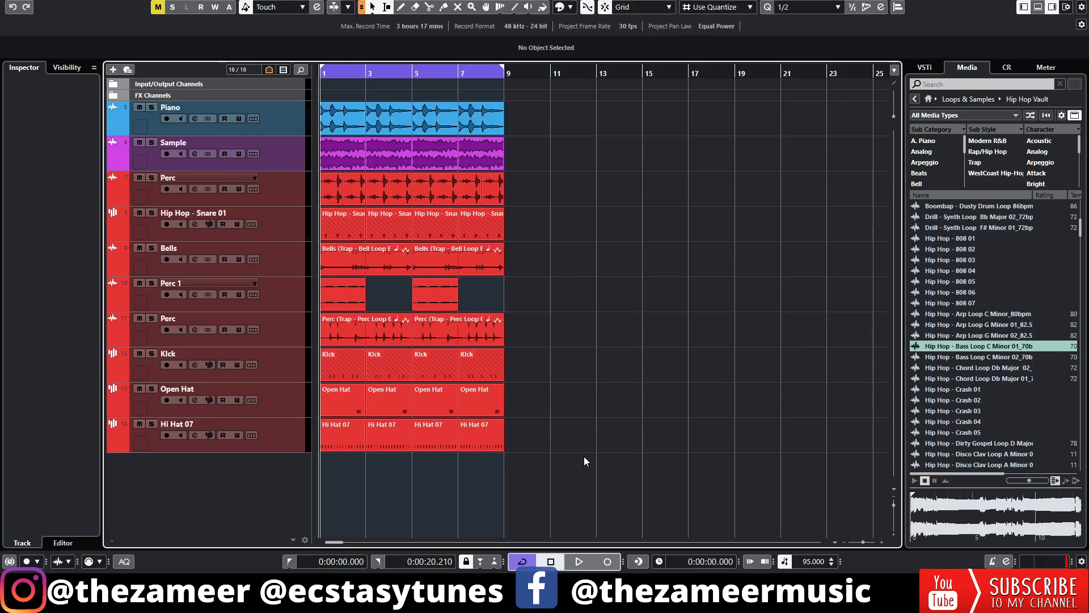
Solo the Piano track, enlarge it and listen to its loop on its own
left_click(343, 153)
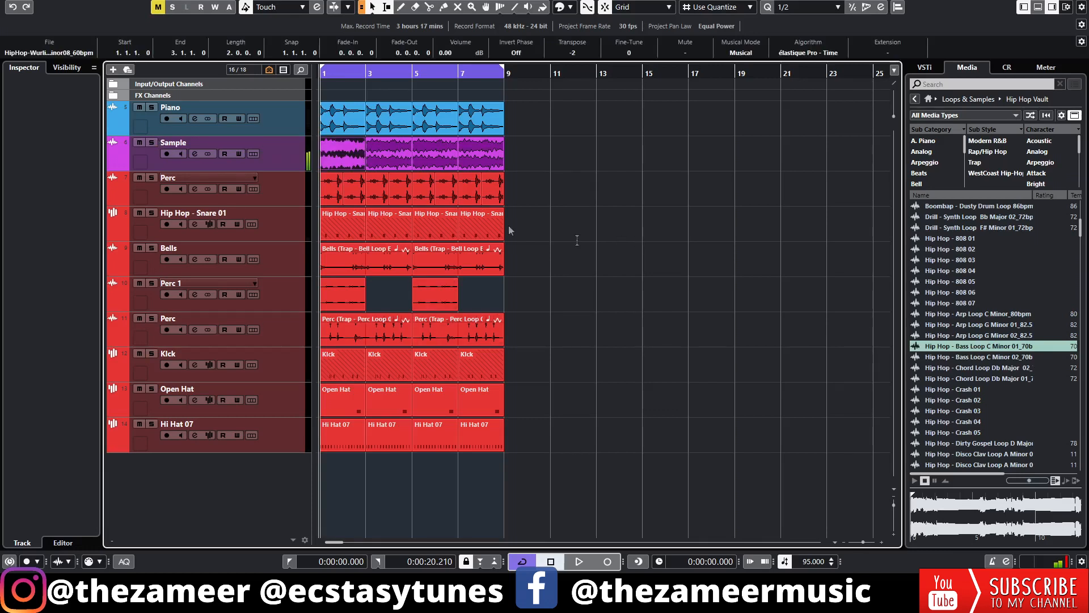
left_click(151, 108)
key("space")
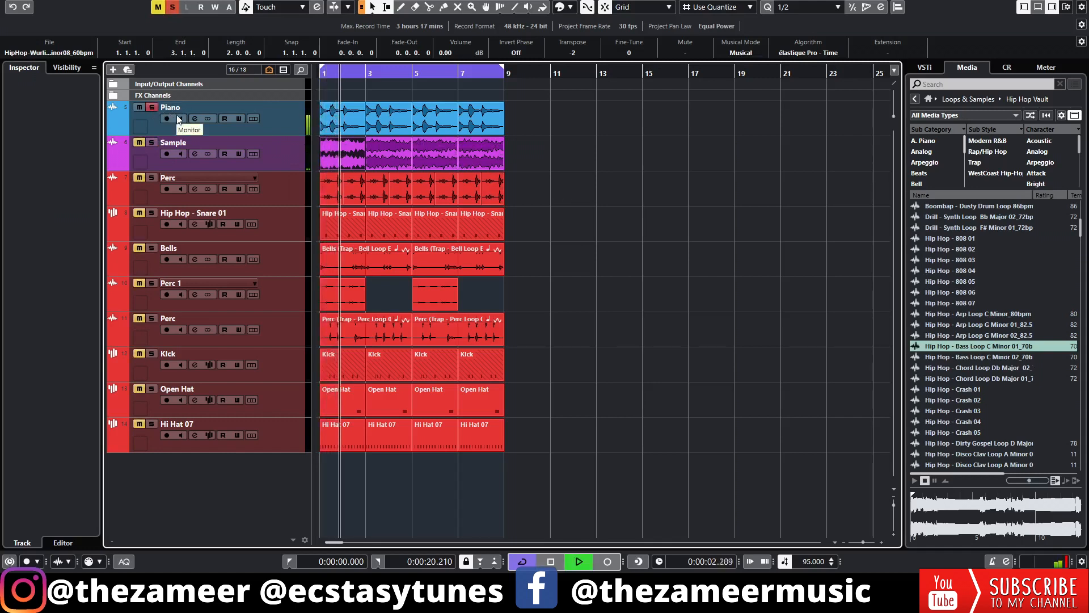
key("space")
left_click(288, 131)
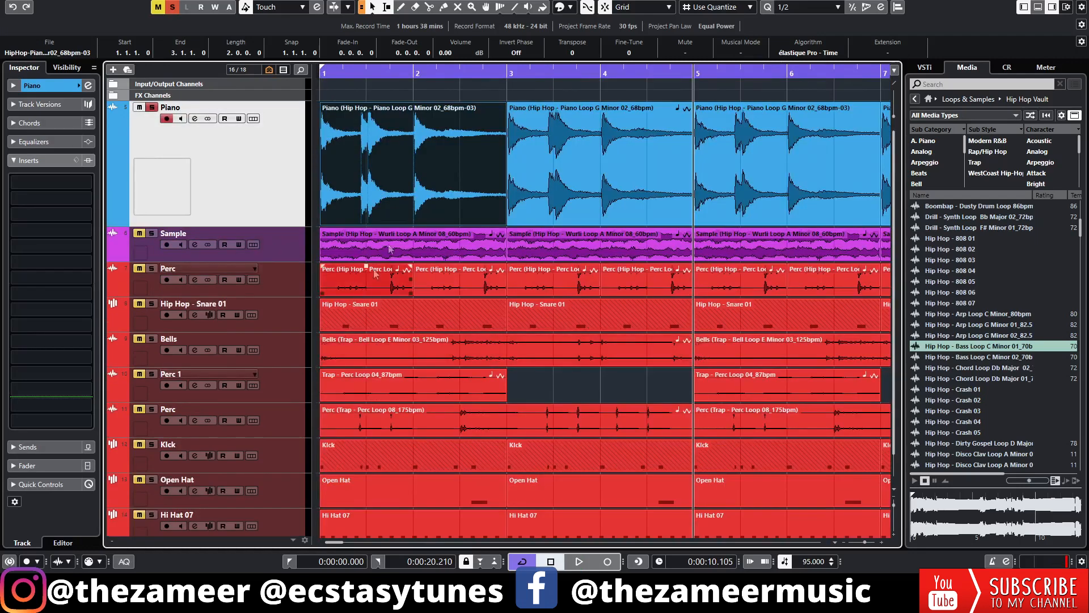
key("g")
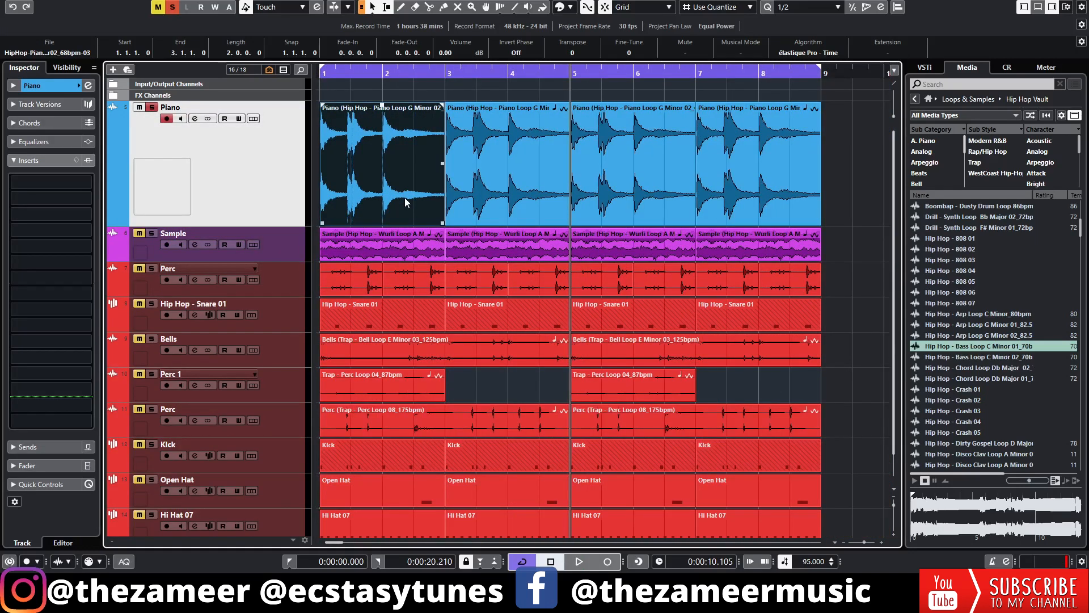
key("space")
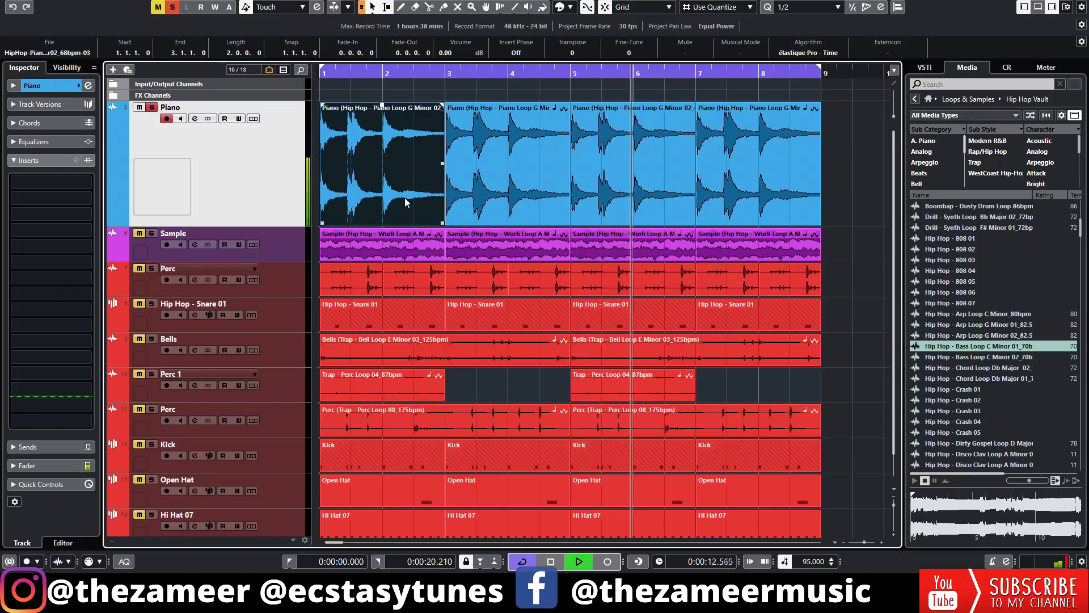
left_click(777, 207)
key("space")
Open the first Piano event for editing, activate SpectraLayers as its extension and return the playhead to the project start
left_click(847, 182)
left_click(847, 160)
double_click(381, 201)
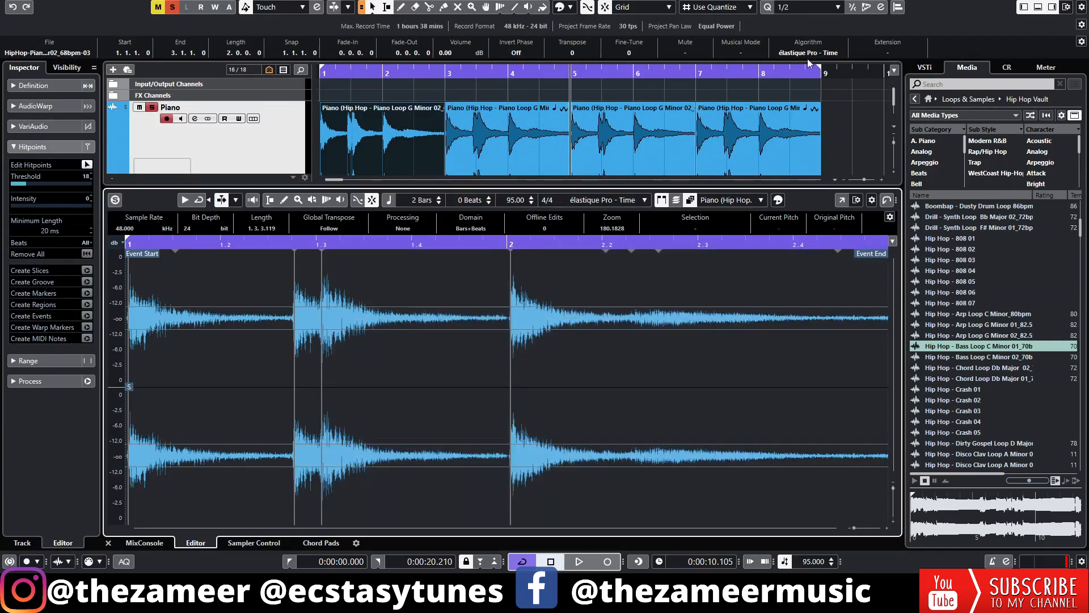
left_click(886, 53)
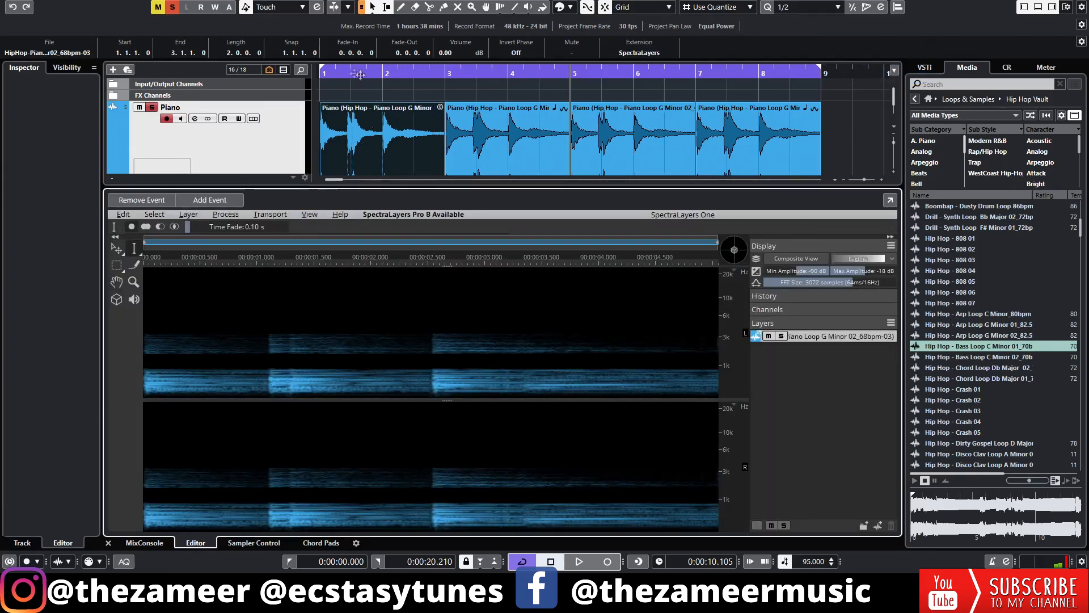
left_click(332, 70)
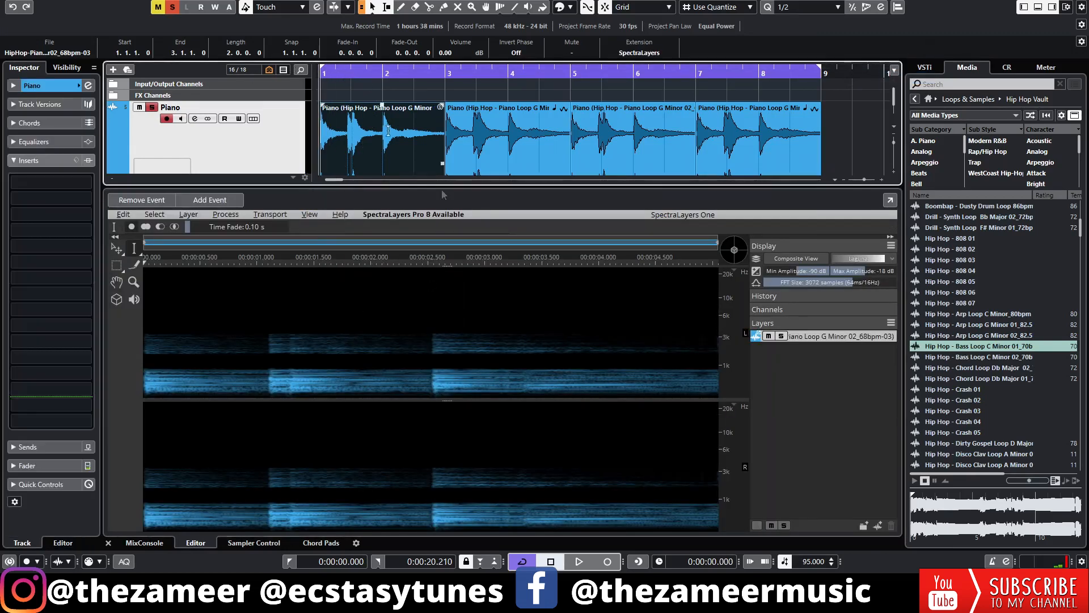
Audition the low frequency band of the piano by marking it across the clip with the Rectangular Selection tool
left_click(115, 269)
left_click_drag(146, 372, 426, 393)
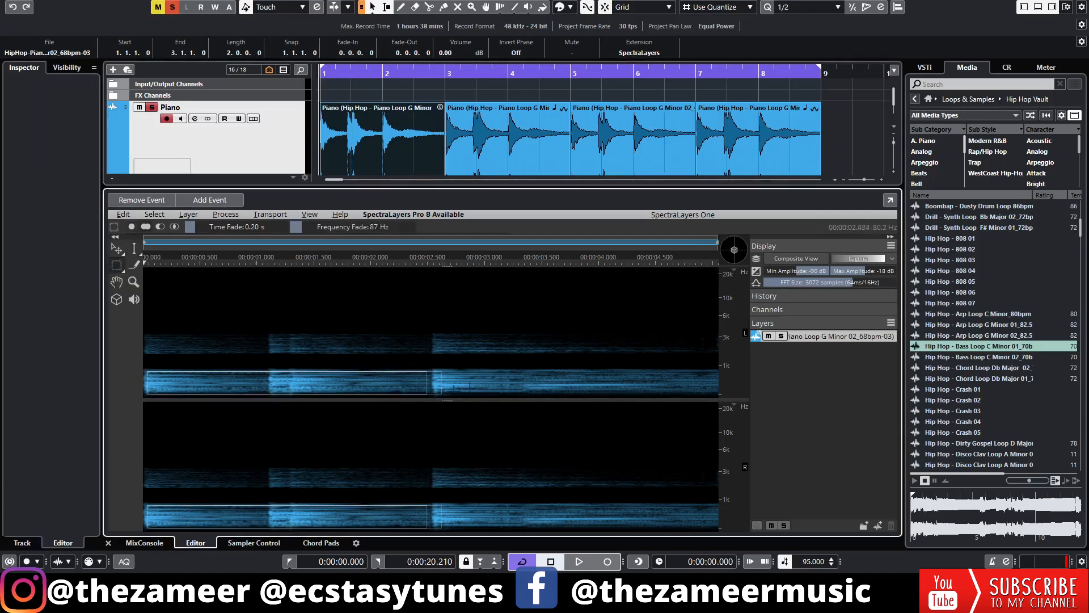
left_click_drag(673, 374, 732, 384)
key("space")
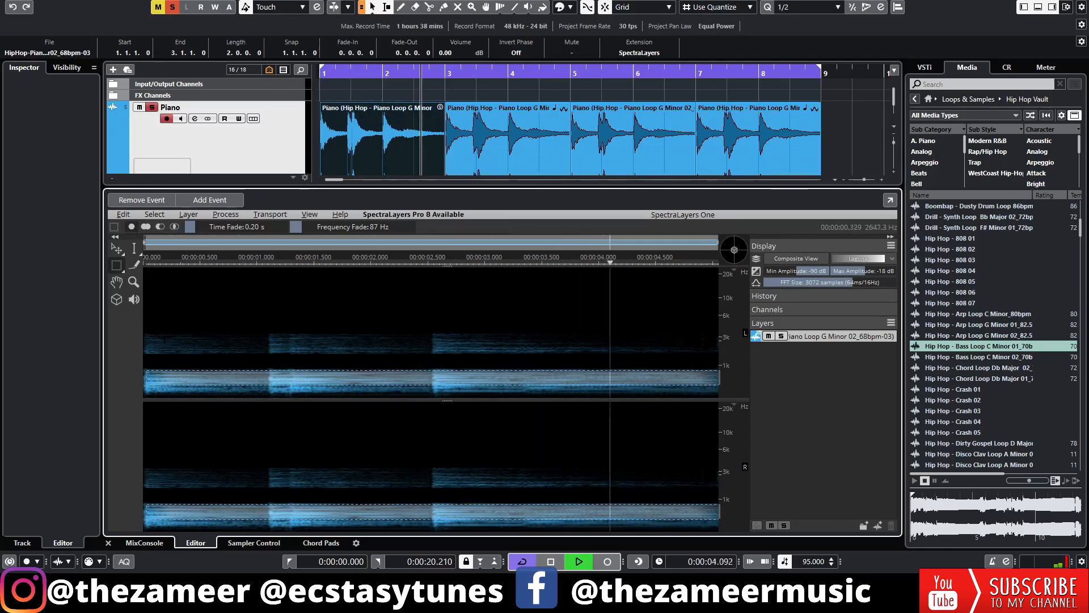
key("space")
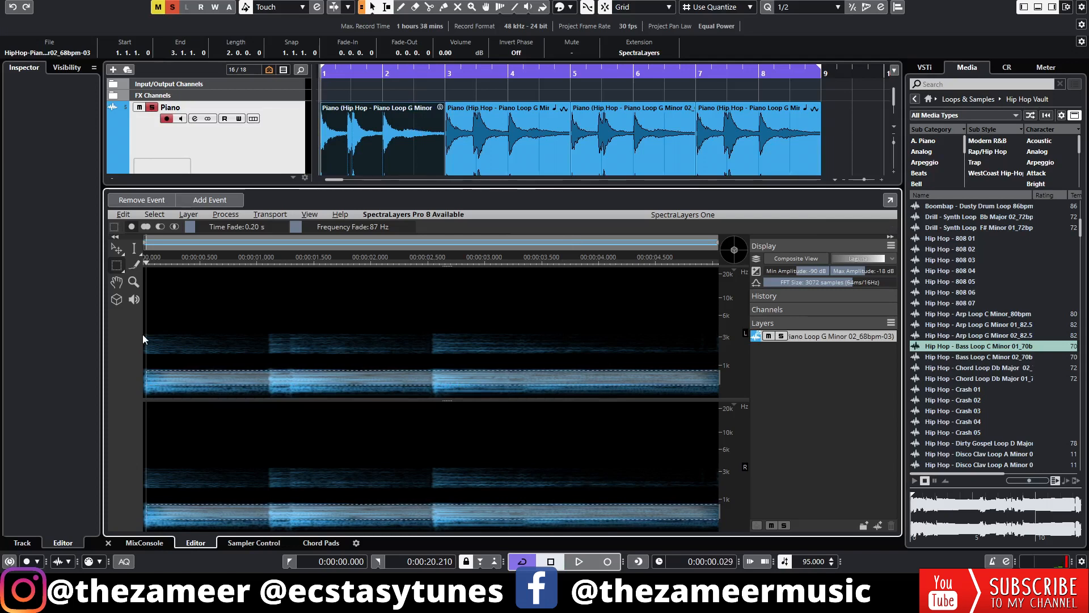
Audition only the upper harmonics by selecting the band below about 3 kHz over the clip's full length
left_click_drag(146, 335, 740, 358)
key("space")
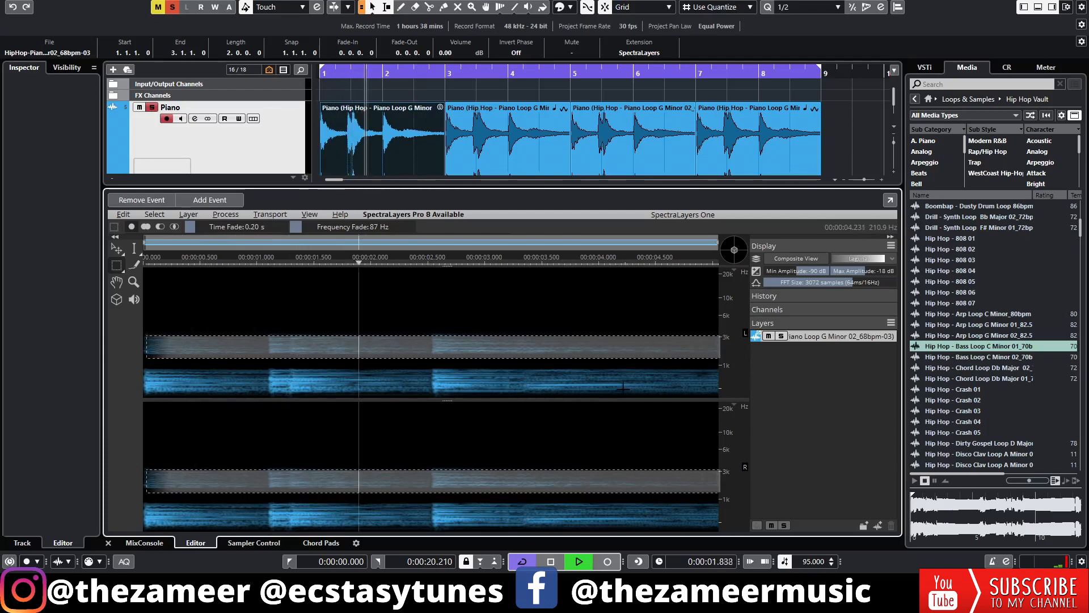
key("space")
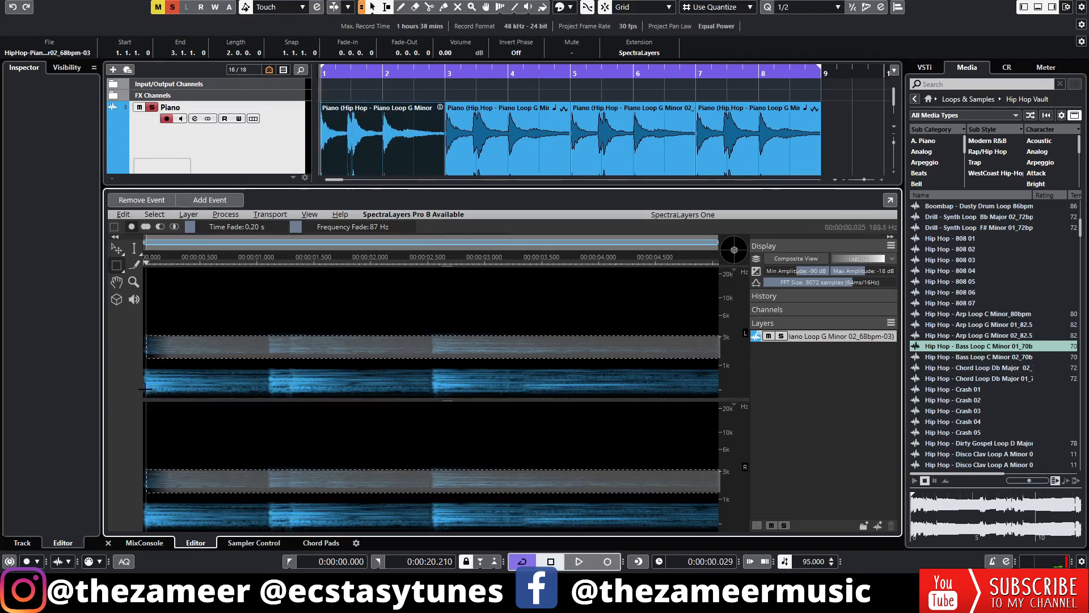
Audition only the deepest piano frequencies by selecting a narrow strip along the base of the spectrogram
left_click(166, 385)
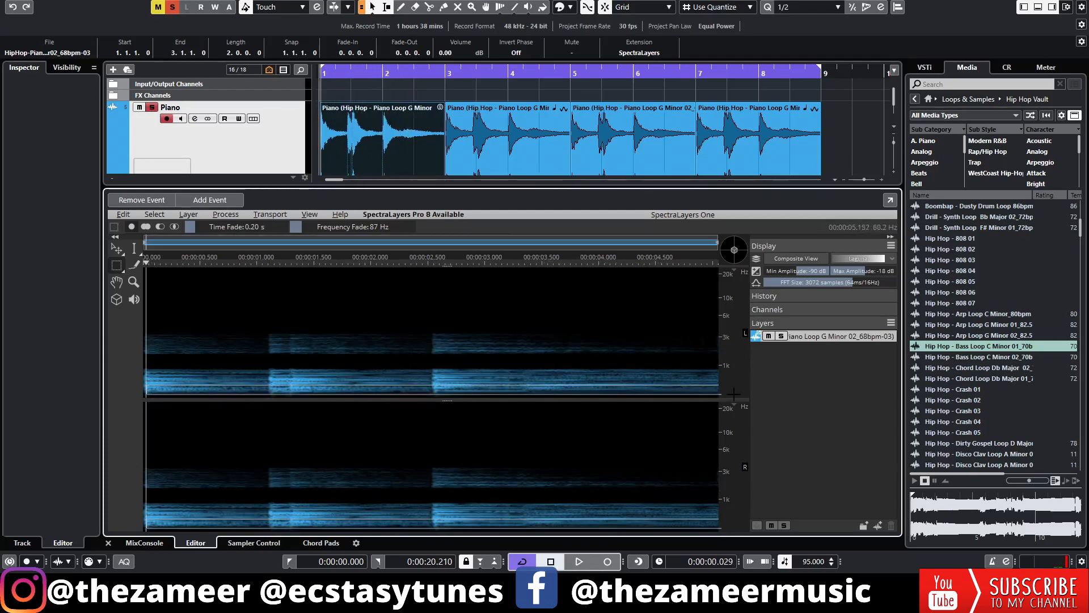
key("space")
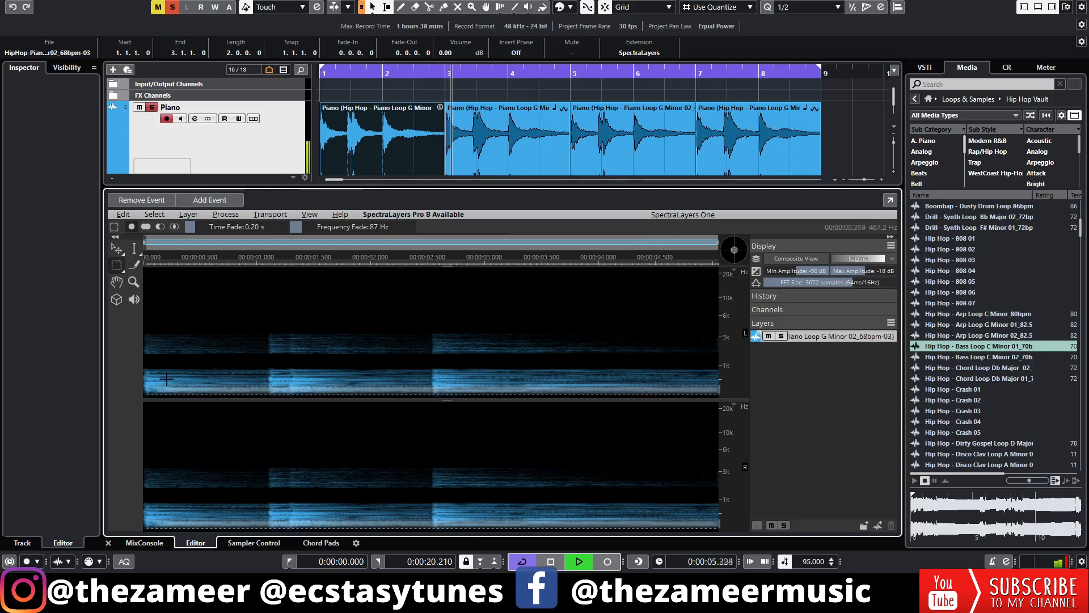
key("space")
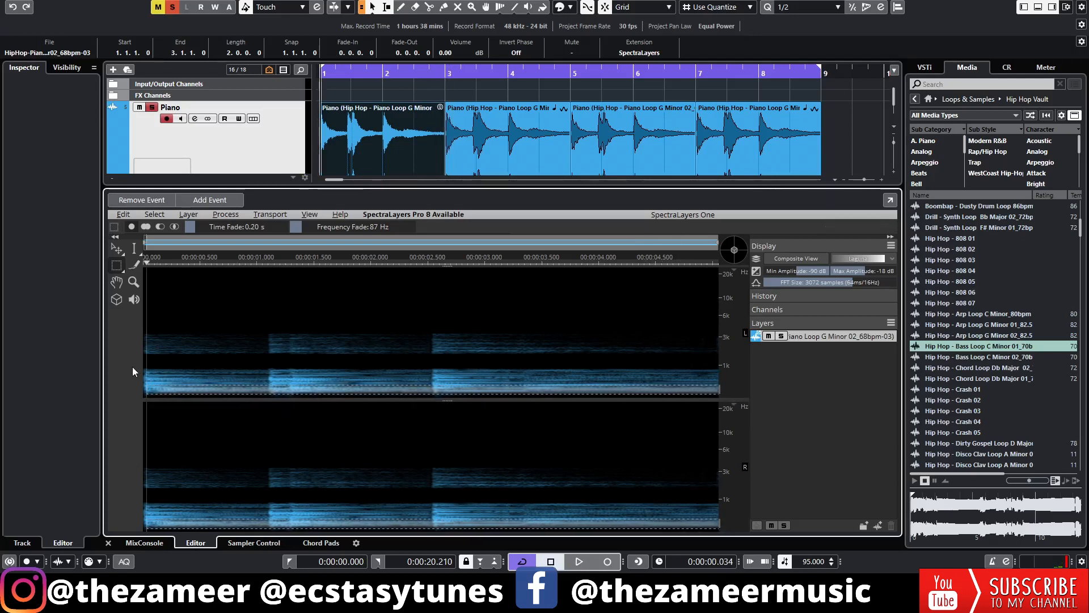
Select the piano frequencies below about 315 Hz across the whole clip and listen to them
left_click_drag(146, 372, 721, 388)
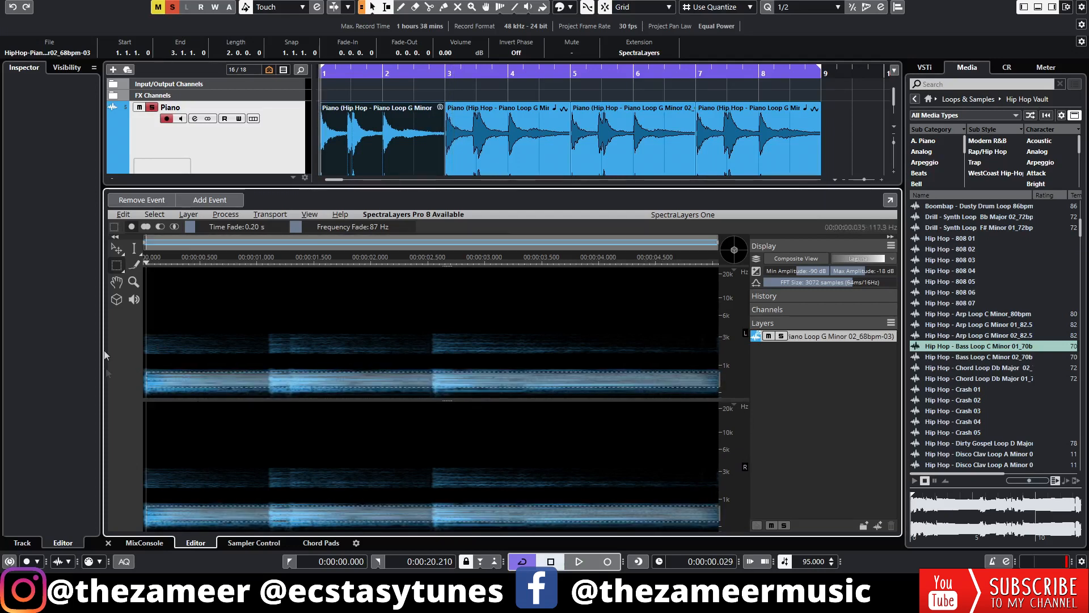
left_click(227, 370)
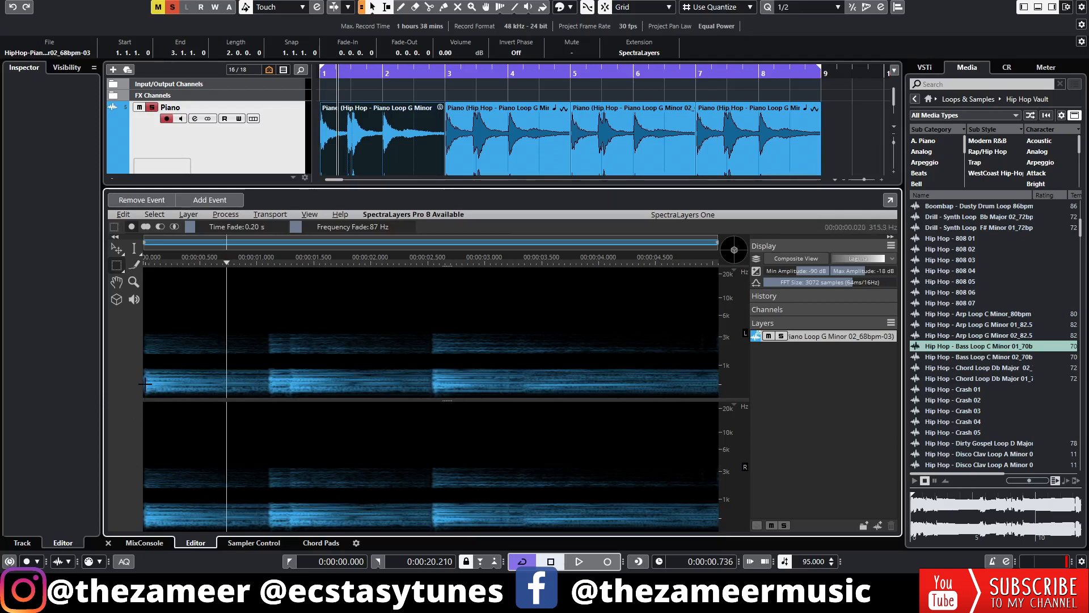
left_click_drag(147, 384, 725, 400)
key("space")
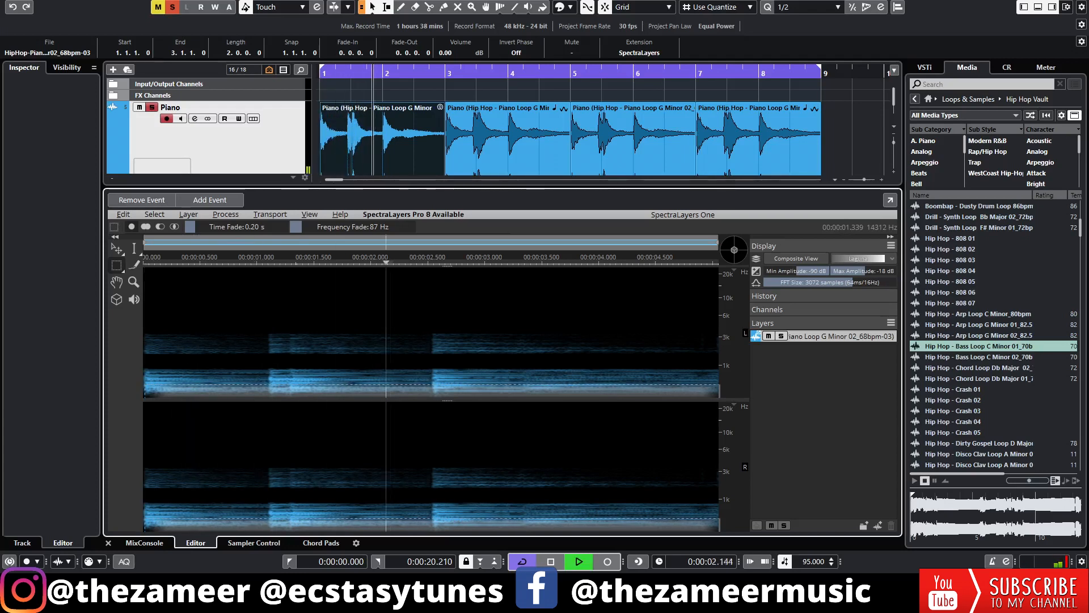
key("space")
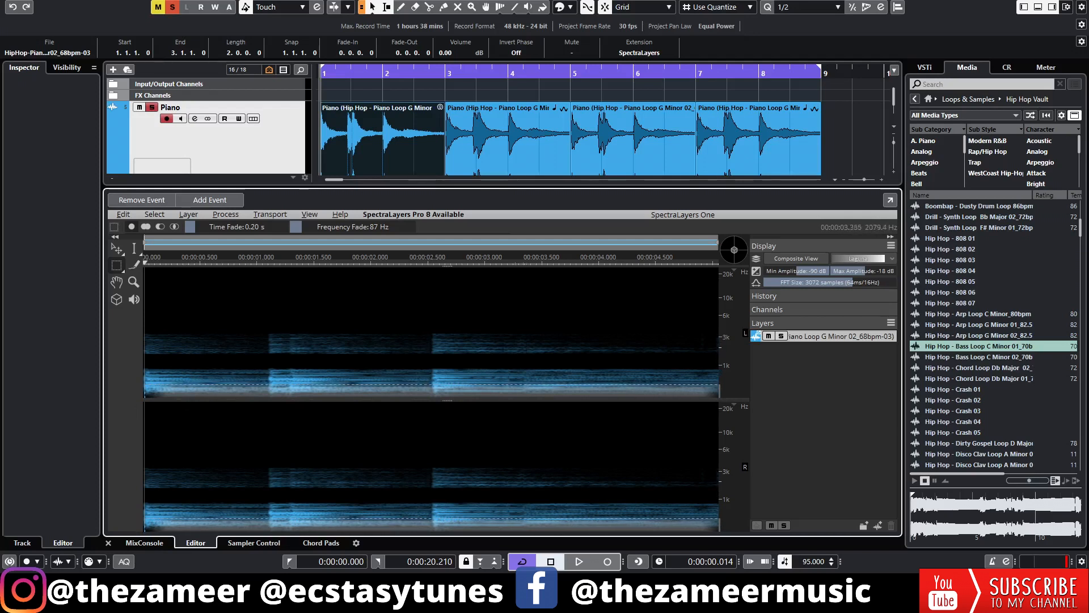
Add the upper band from about 1.6 to 3 kHz to the existing low-frequency selection and audition both bands together
left_click(145, 226)
mouse_move(147, 338)
left_mouse_down()
mouse_move(442, 357)
mouse_move(680, 354)
left_mouse_up()
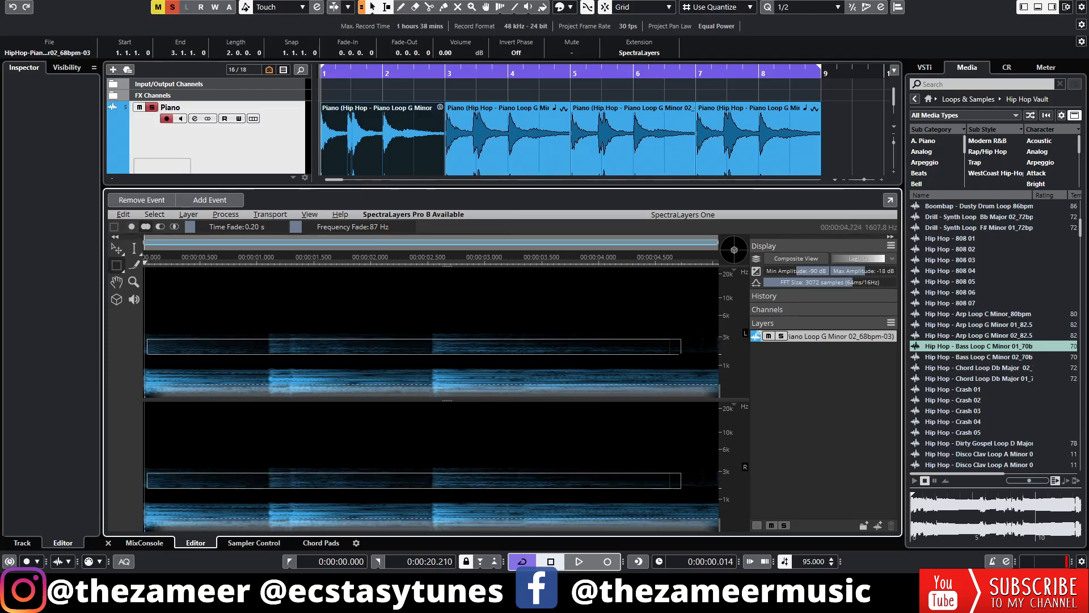
key("space")
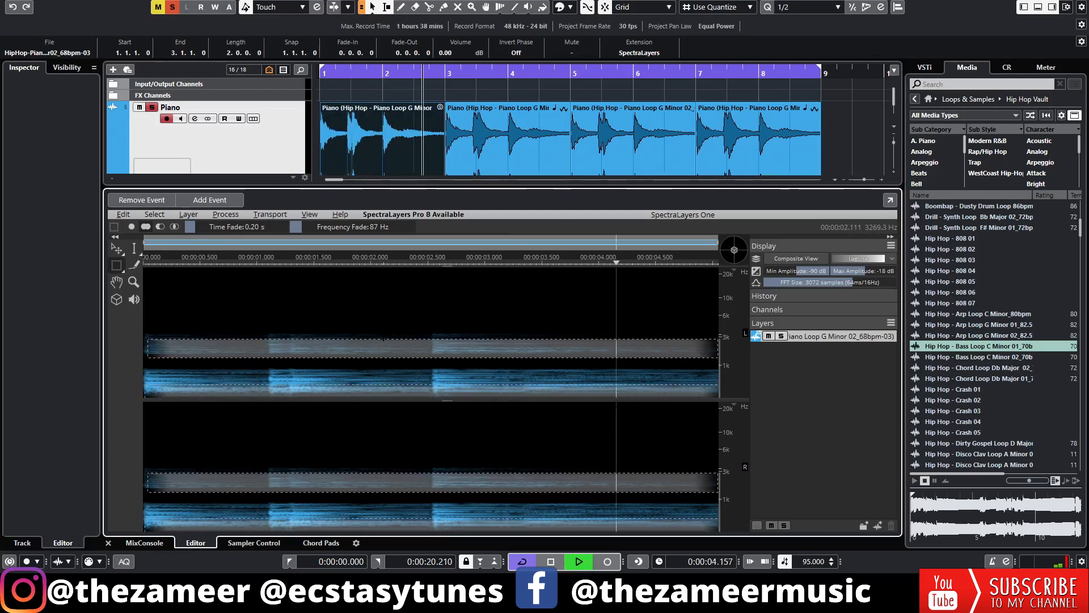
key("space")
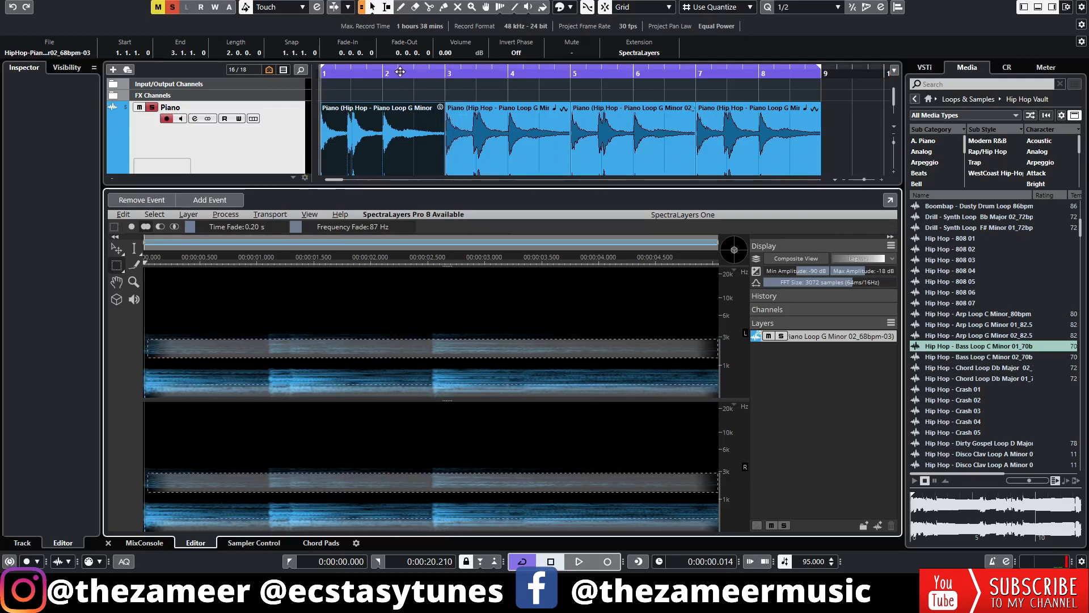
key("space")
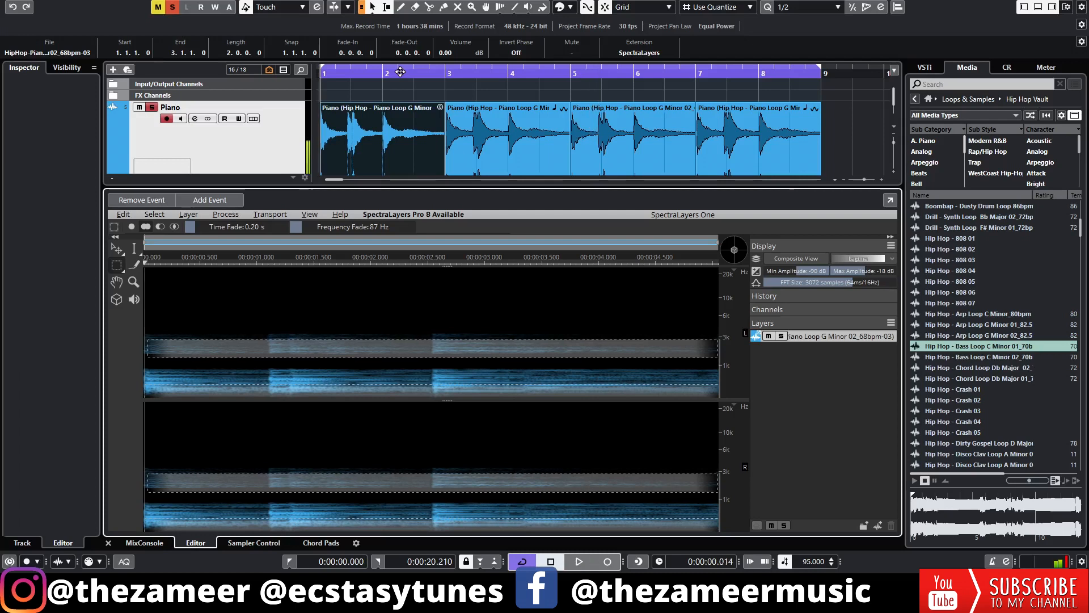
left_click(497, 123)
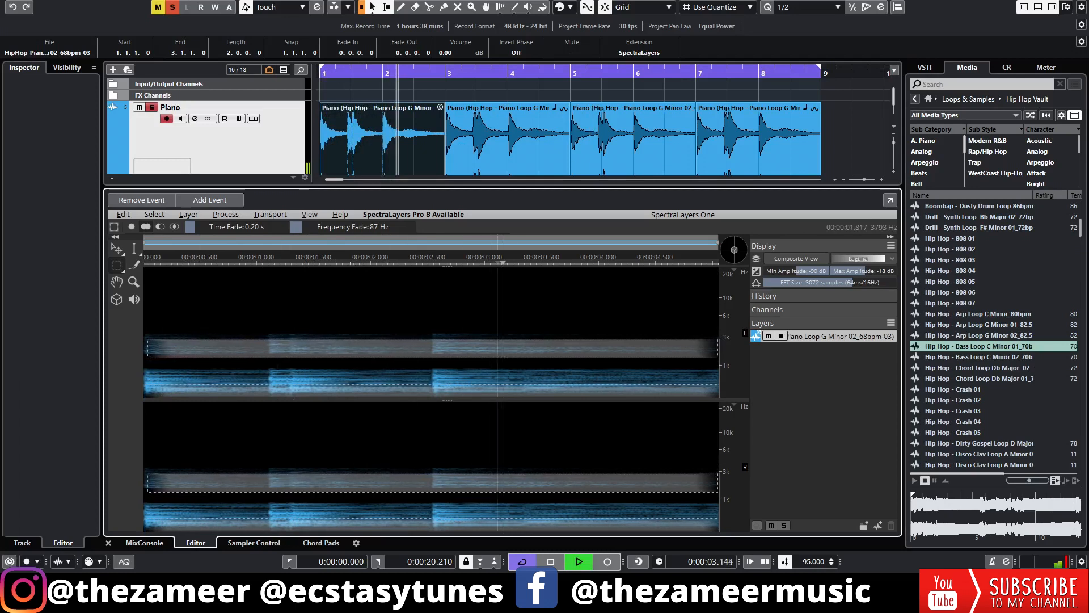
Set the selection's time fade to 0.30 s and frequency fade to 46 Hz, auditioning the result
key("space")
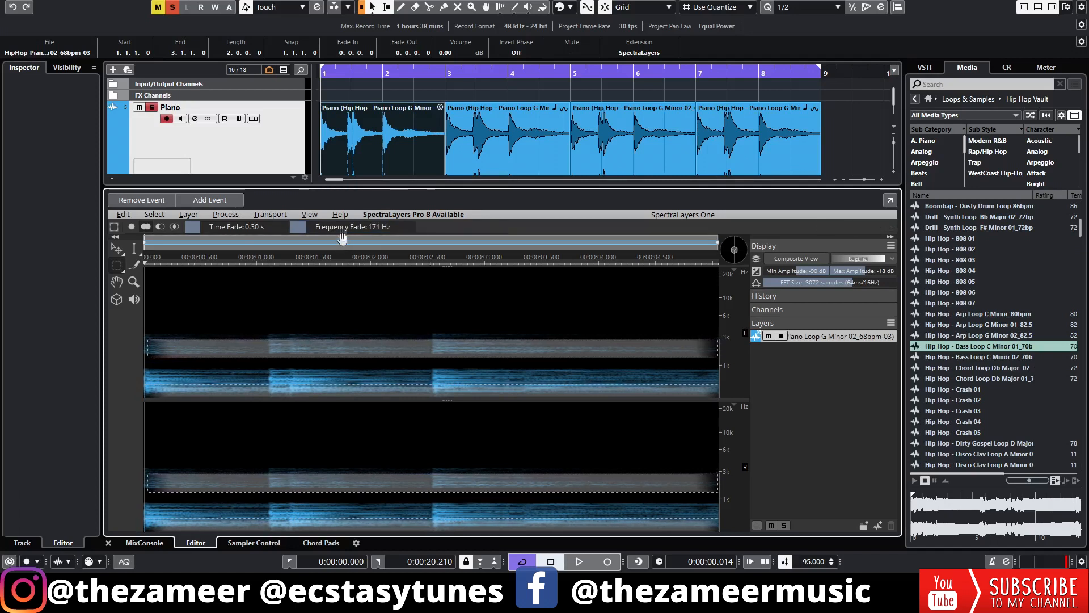
key("space")
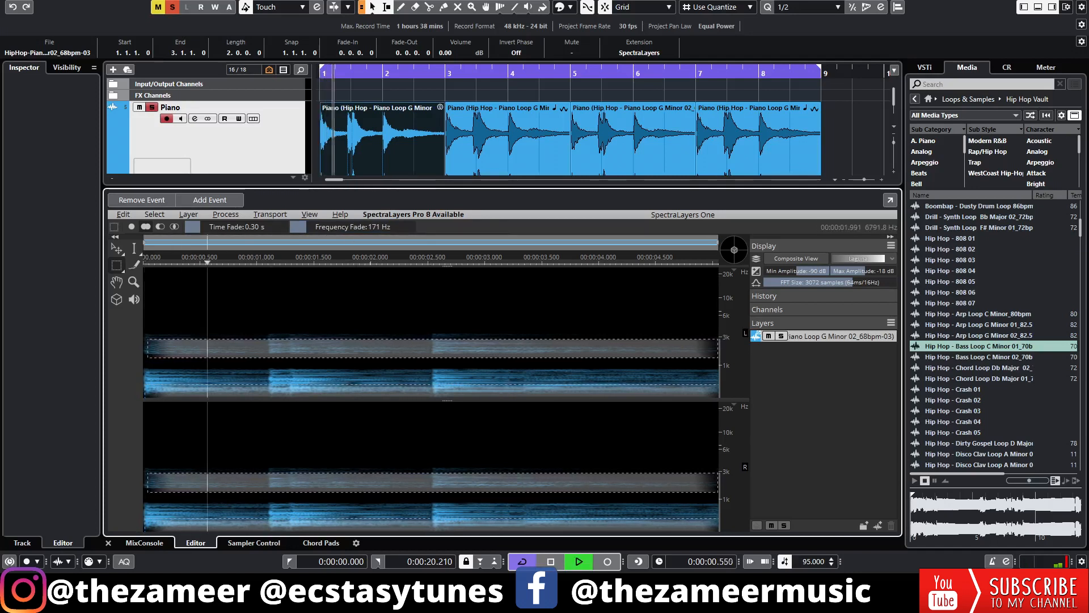
key("space")
left_click_drag(307, 227, 296, 227)
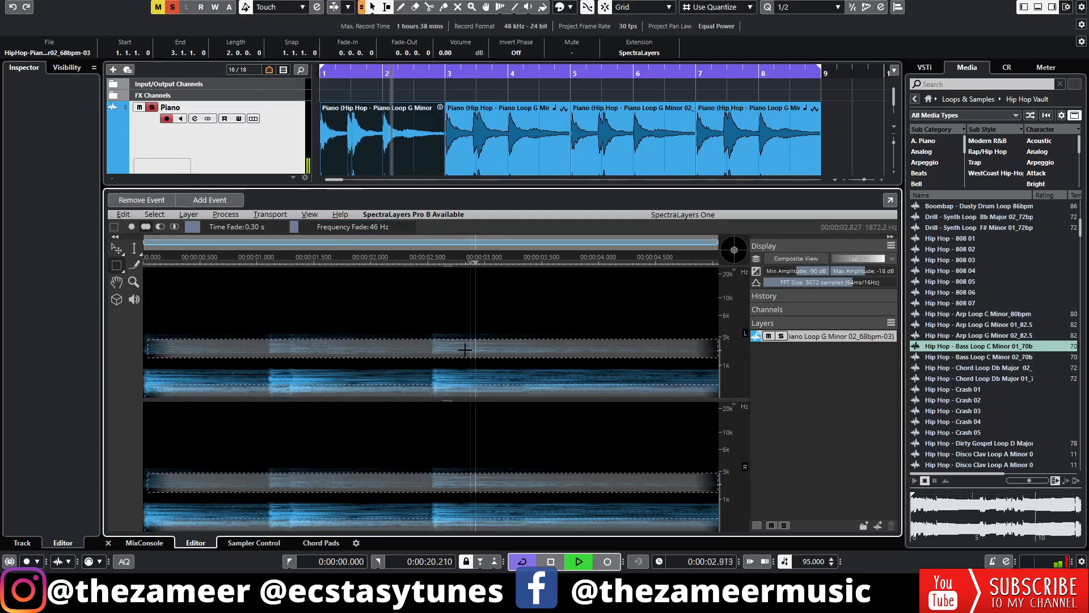
key("space")
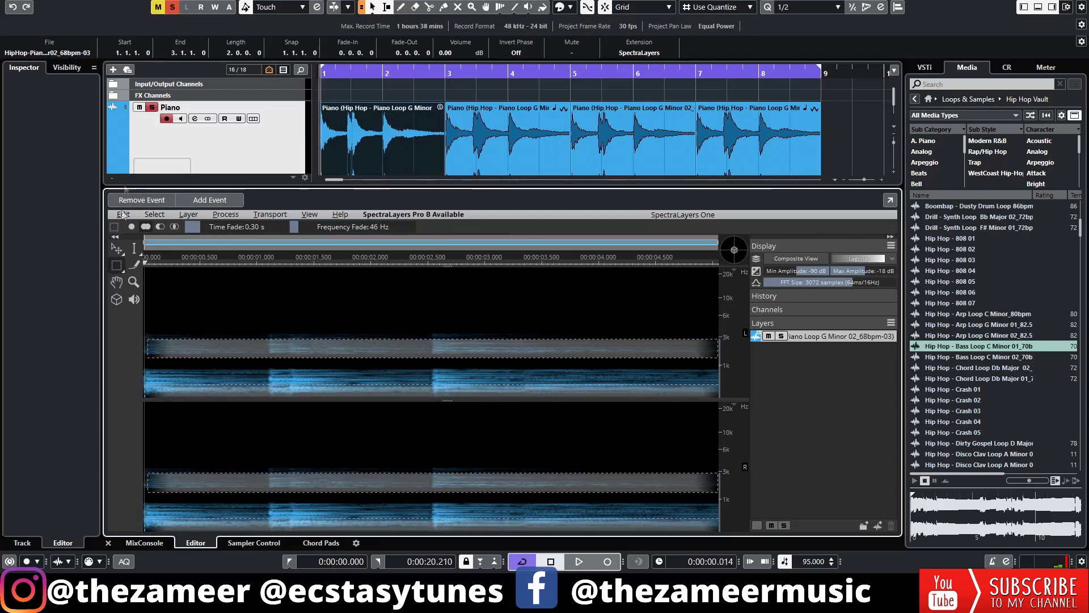
Invert the selection, delete the frequencies outside the two chosen bands, and clear the selection using the time selection tool
left_click(154, 214)
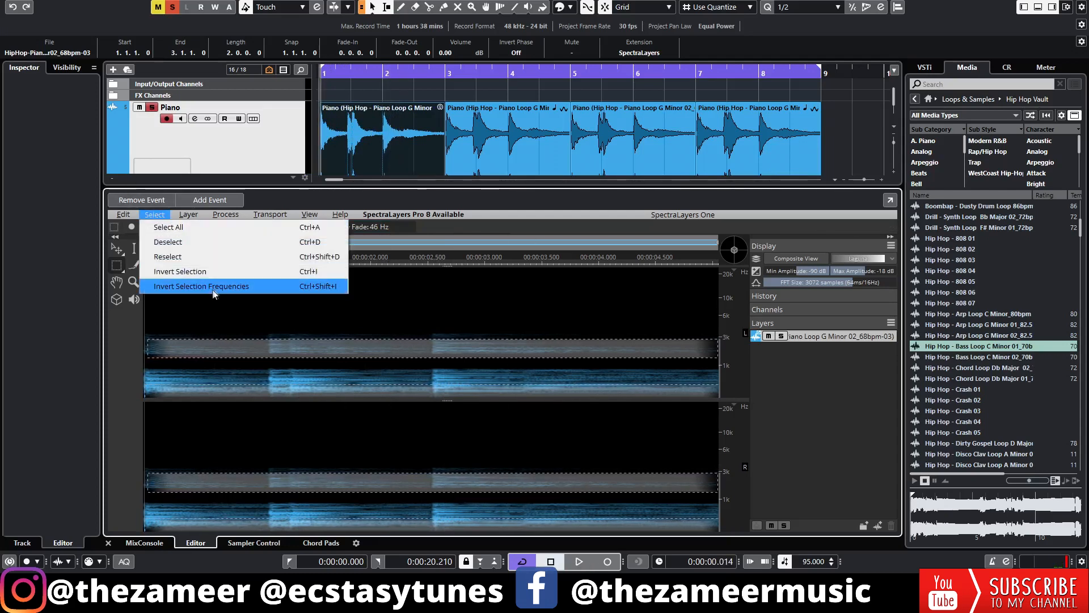
left_click(205, 274)
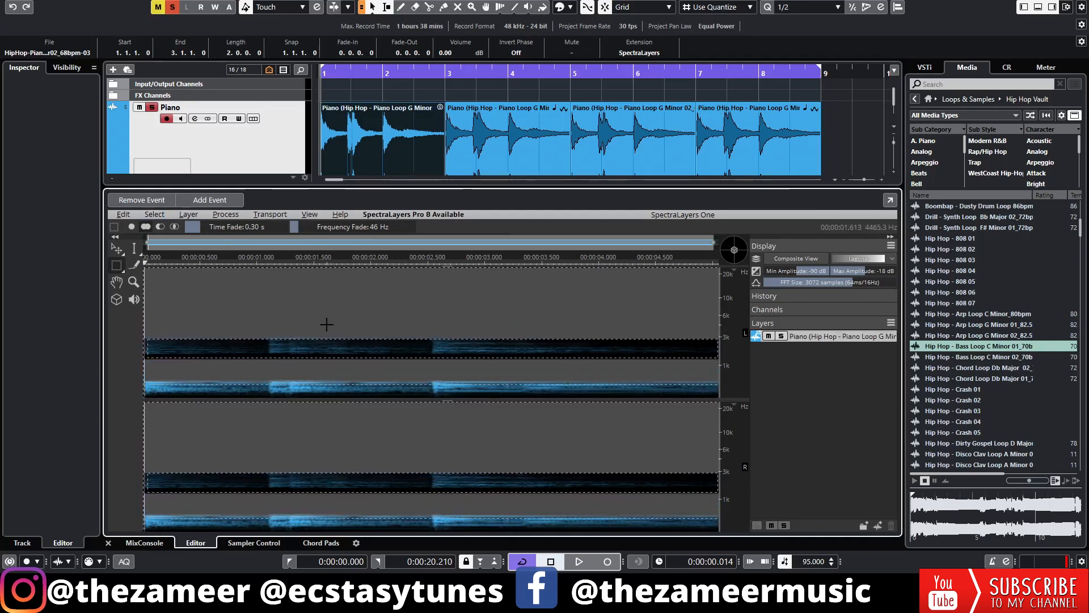
left_click(132, 249)
left_click(259, 311)
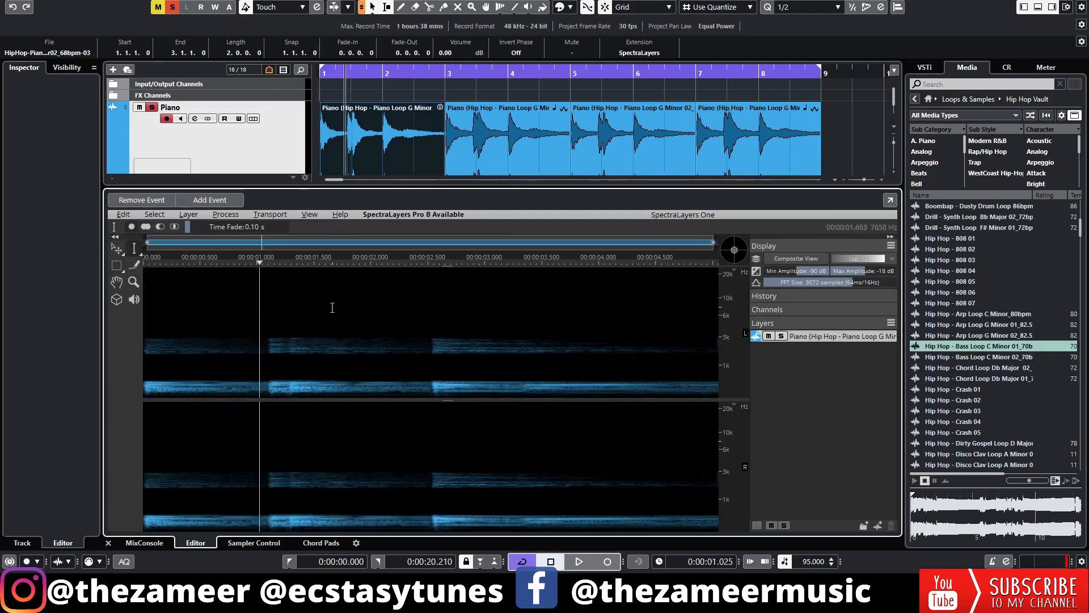
Audition the filtered piano loop, then bounce the first Piano clip and replace the original event
key("space")
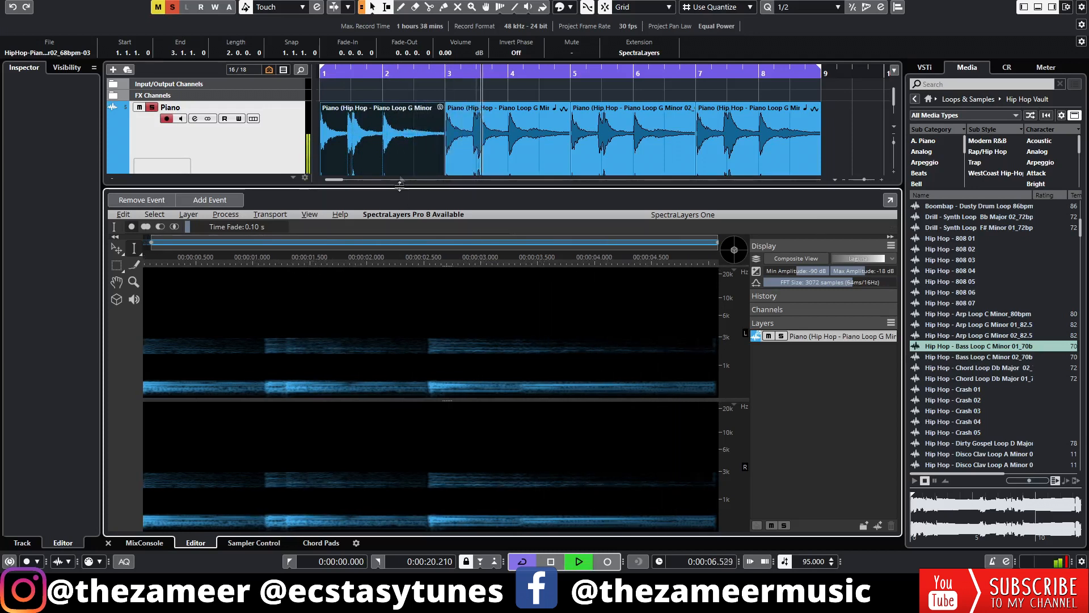
key("space")
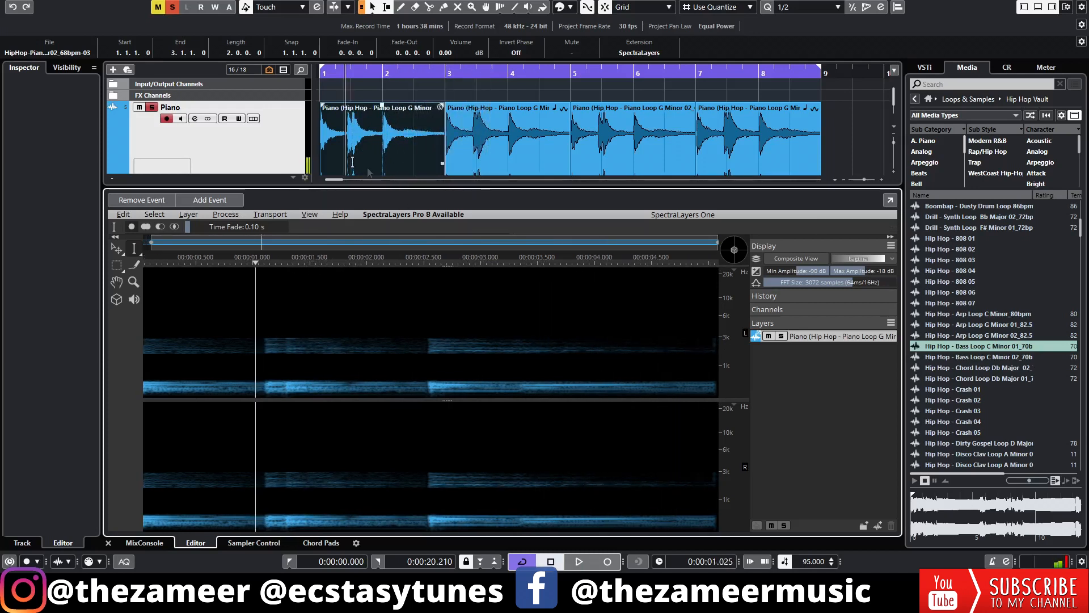
left_click(377, 172)
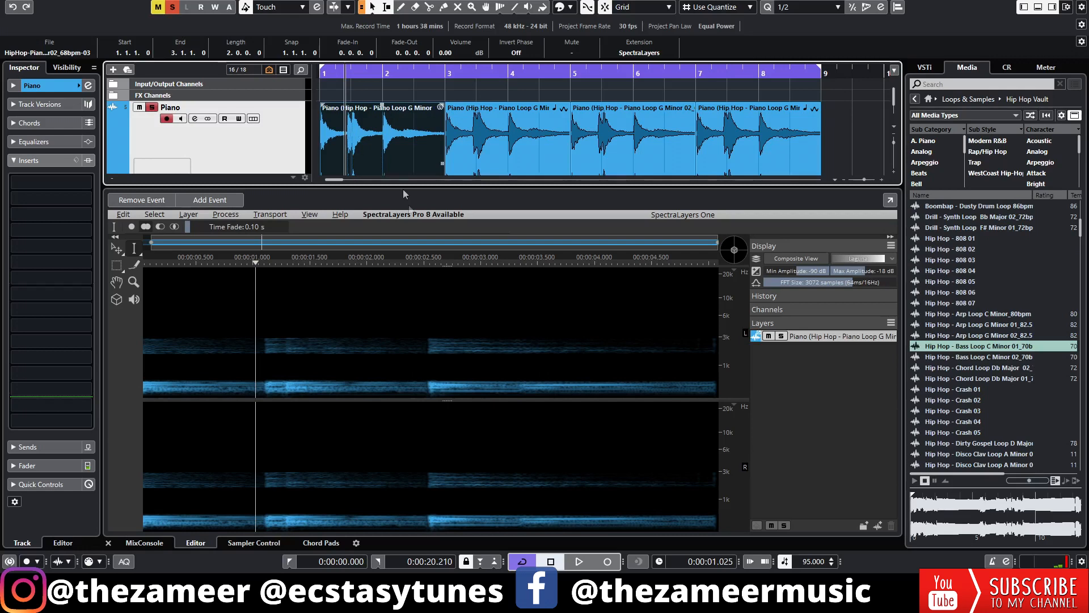
right_click(373, 169)
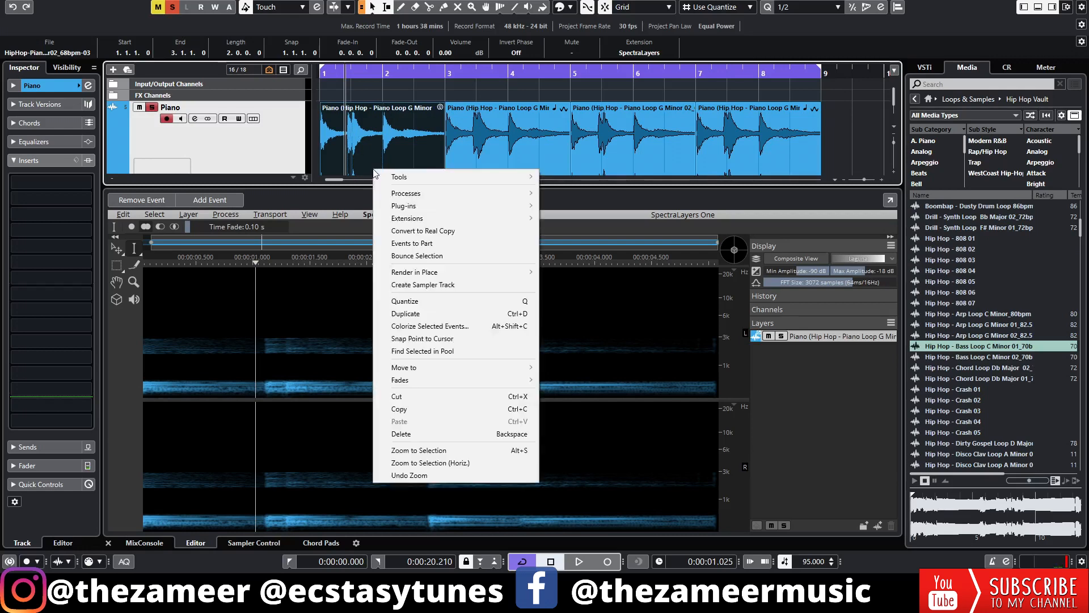
left_click(489, 265)
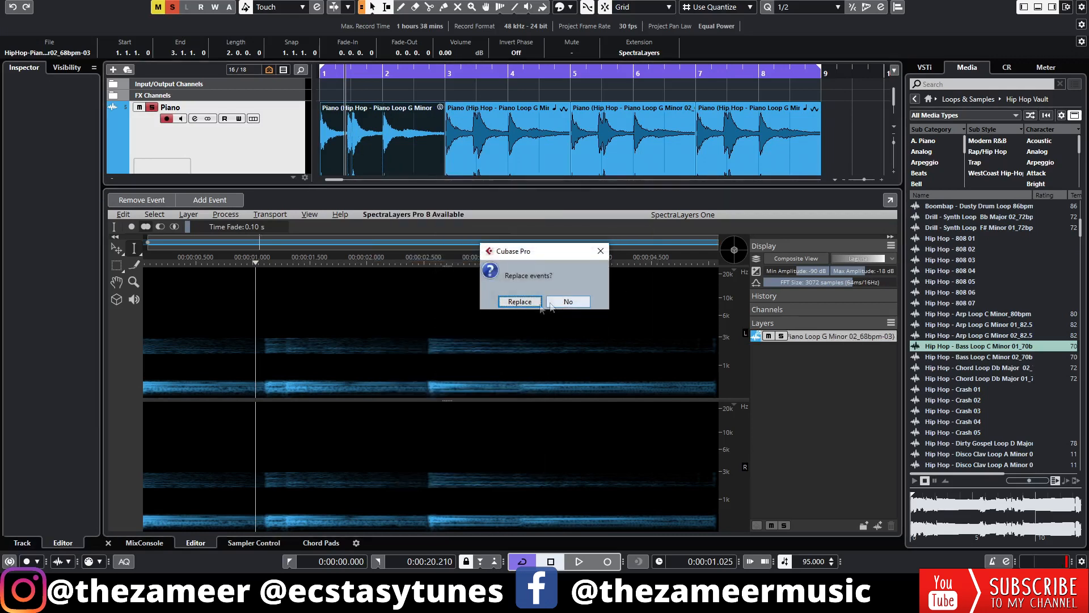
left_click(524, 302)
Listen to the bounced Piano clip and take the Piano track out of solo
left_click(380, 142)
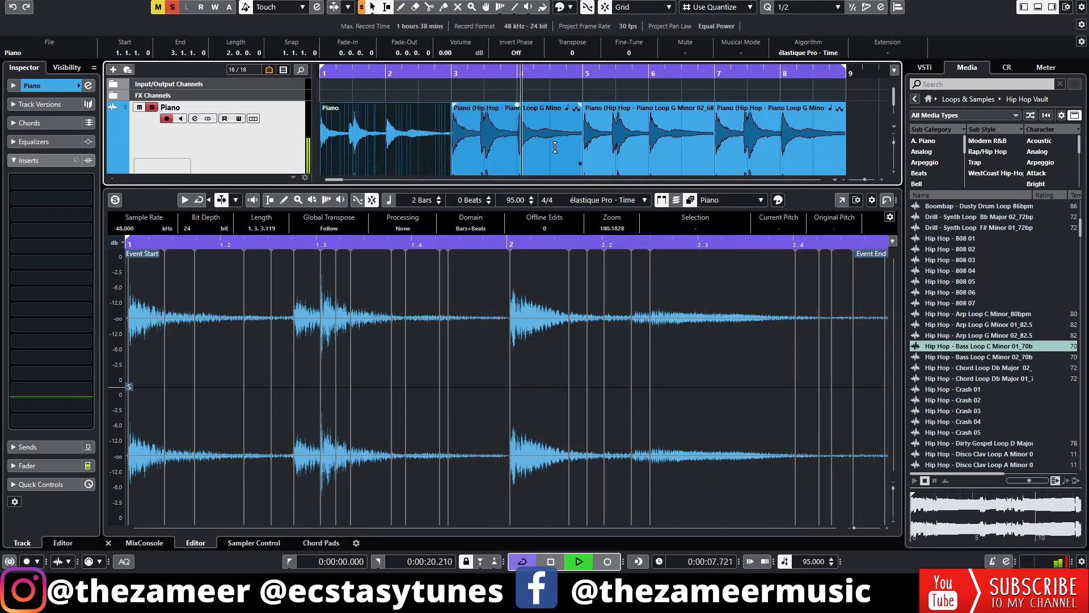
key("space")
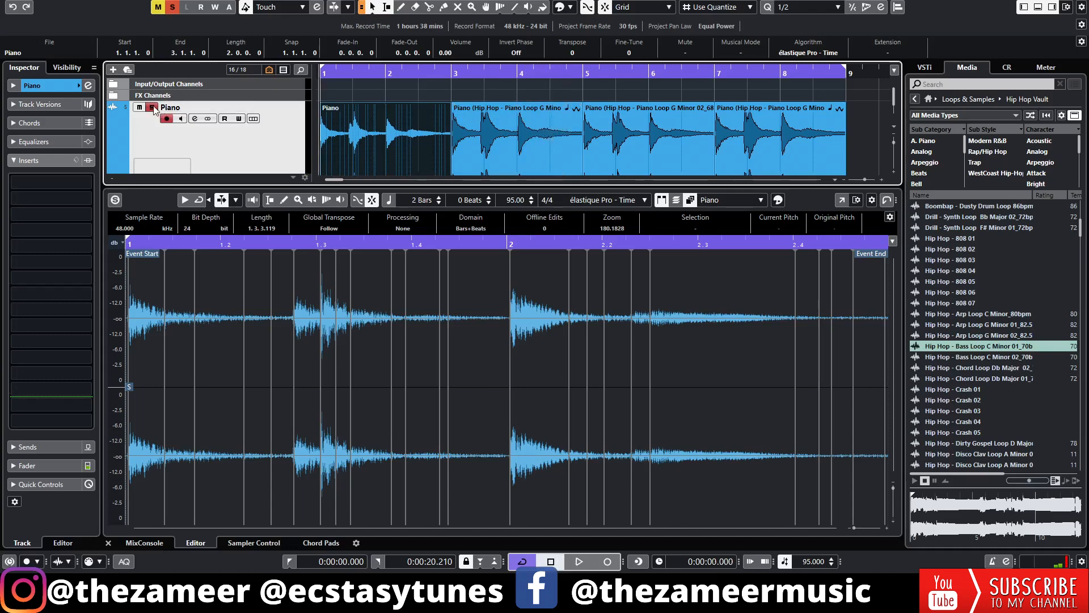
left_click(152, 108)
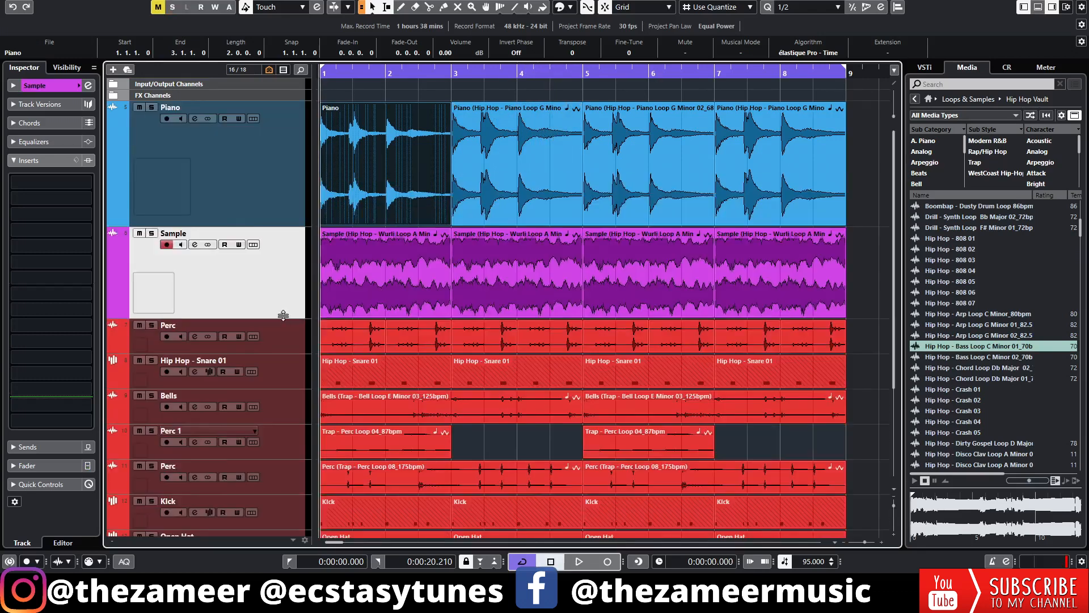
Select the first Wurli loop clip, solo the Sample track, and listen to it
left_click(356, 285)
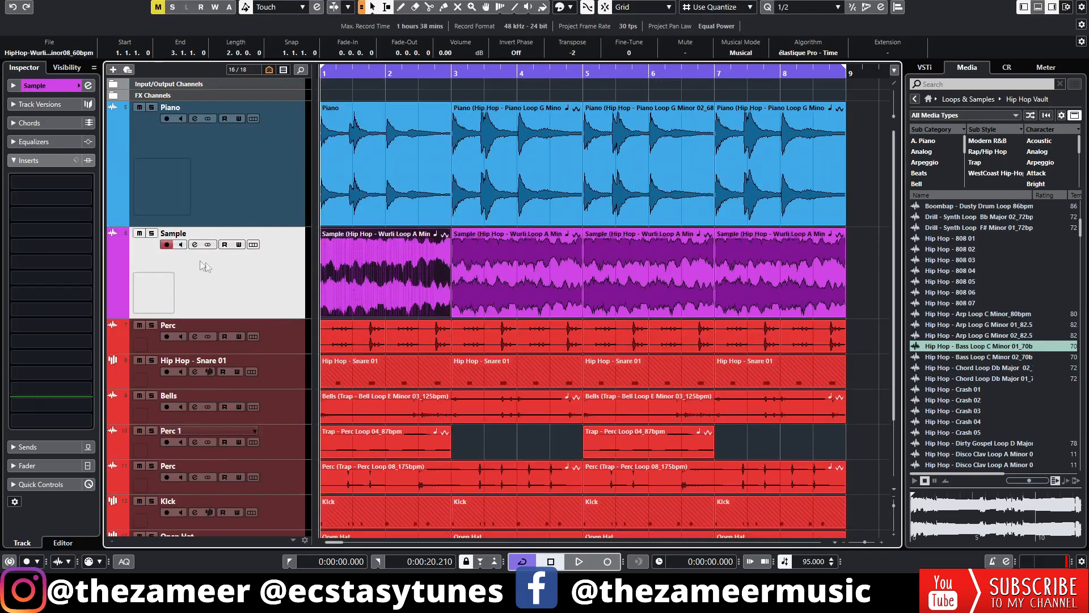
left_click(152, 233)
key("space")
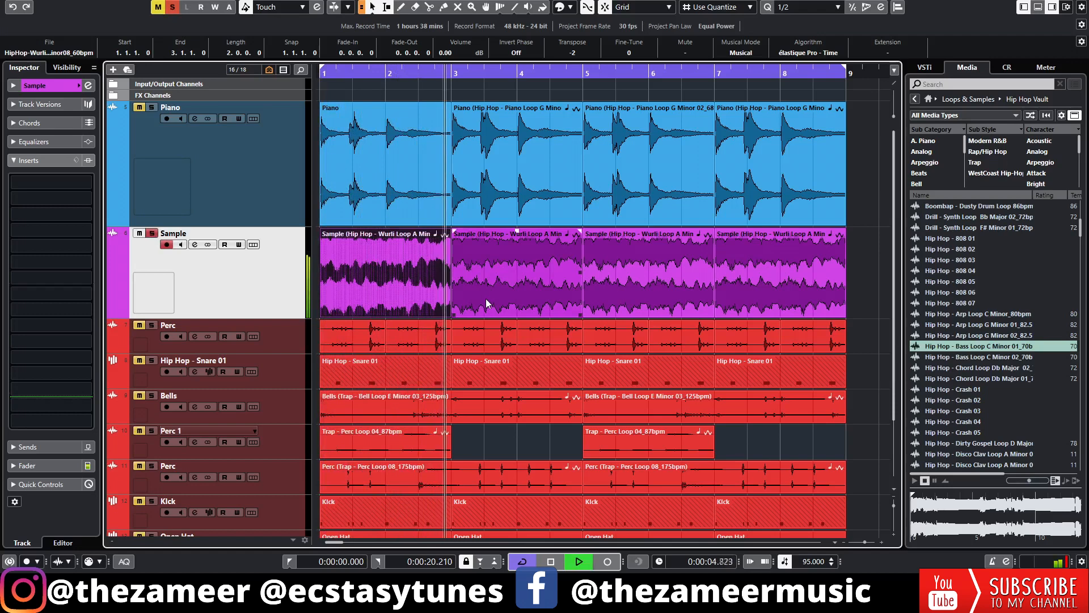
key("space")
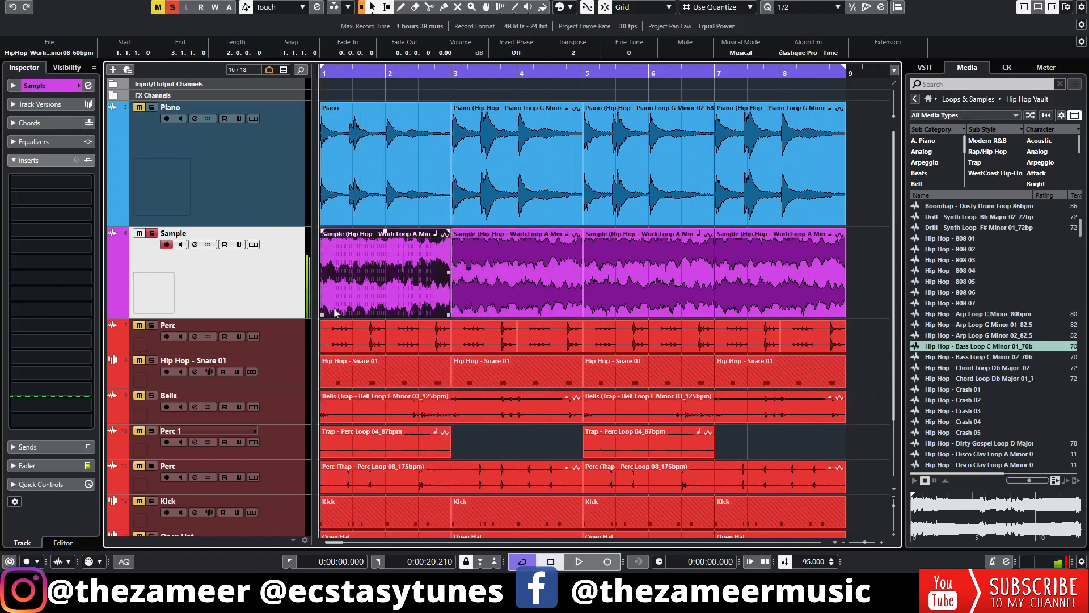
Apply the SpectraLayers extension to the first Wurli loop clip on the Sample track
left_click(356, 206)
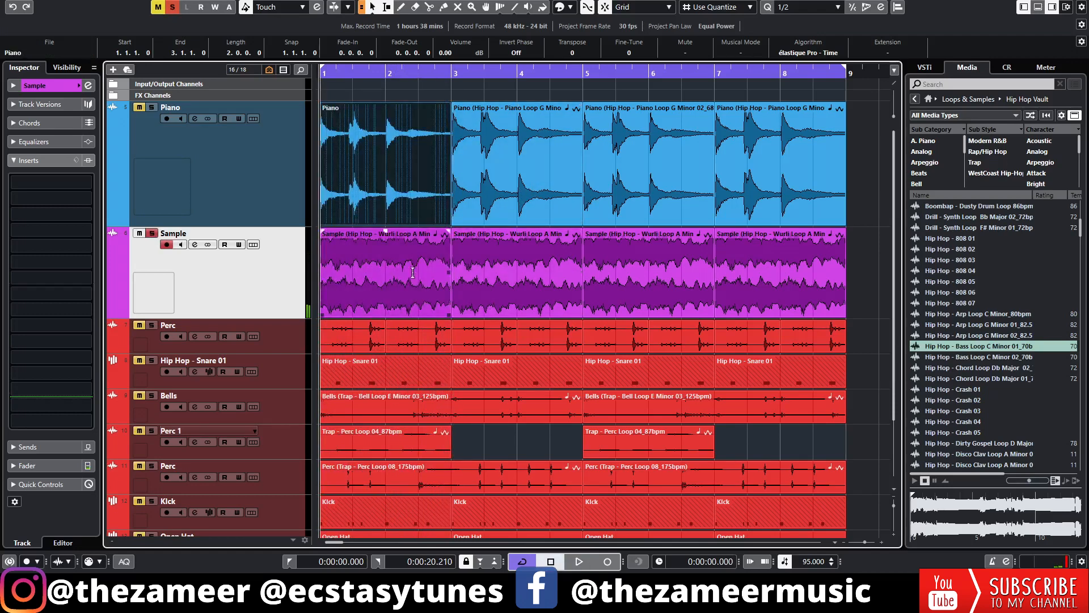
left_click(353, 292)
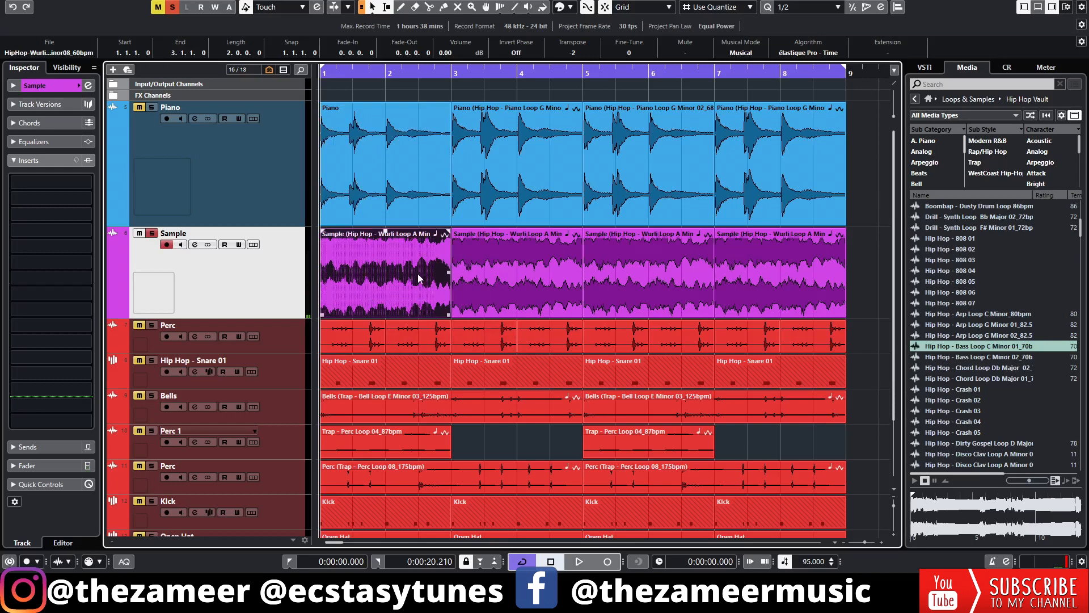
double_click(390, 299)
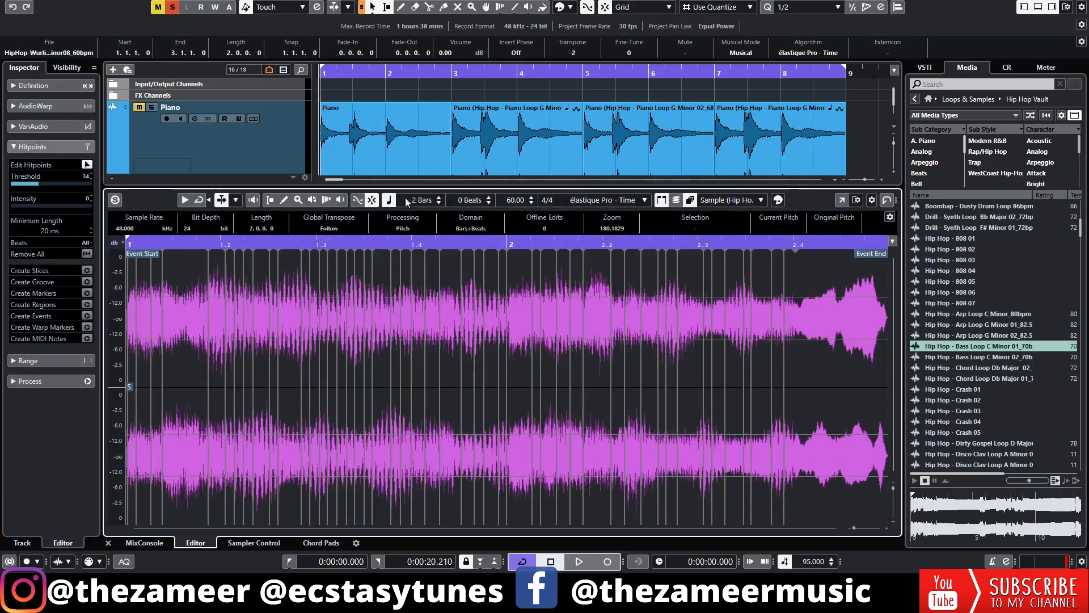
key("Return")
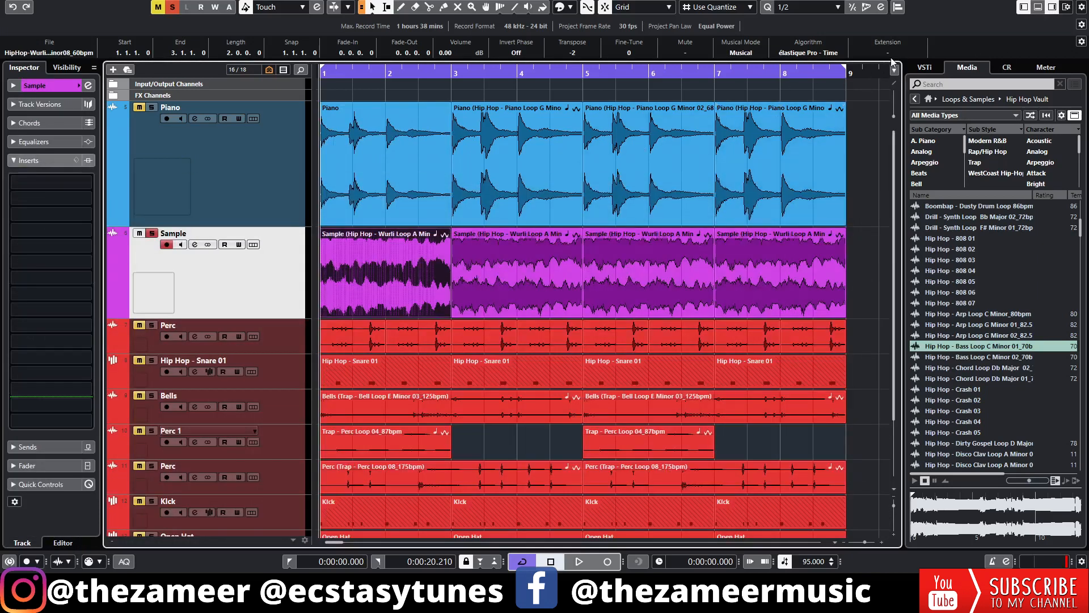
left_click(887, 54)
left_click(891, 81)
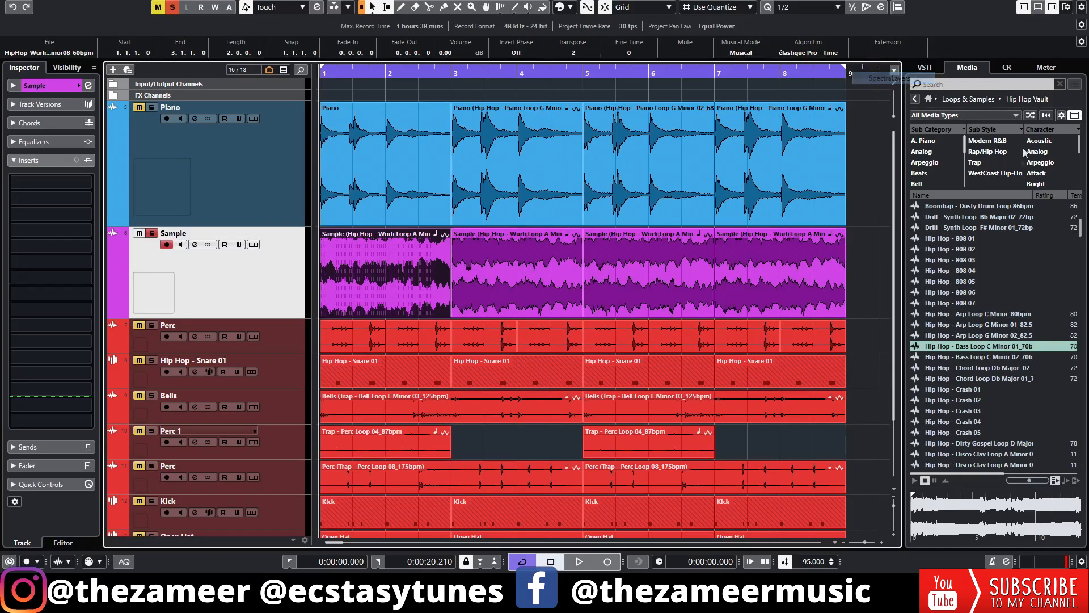